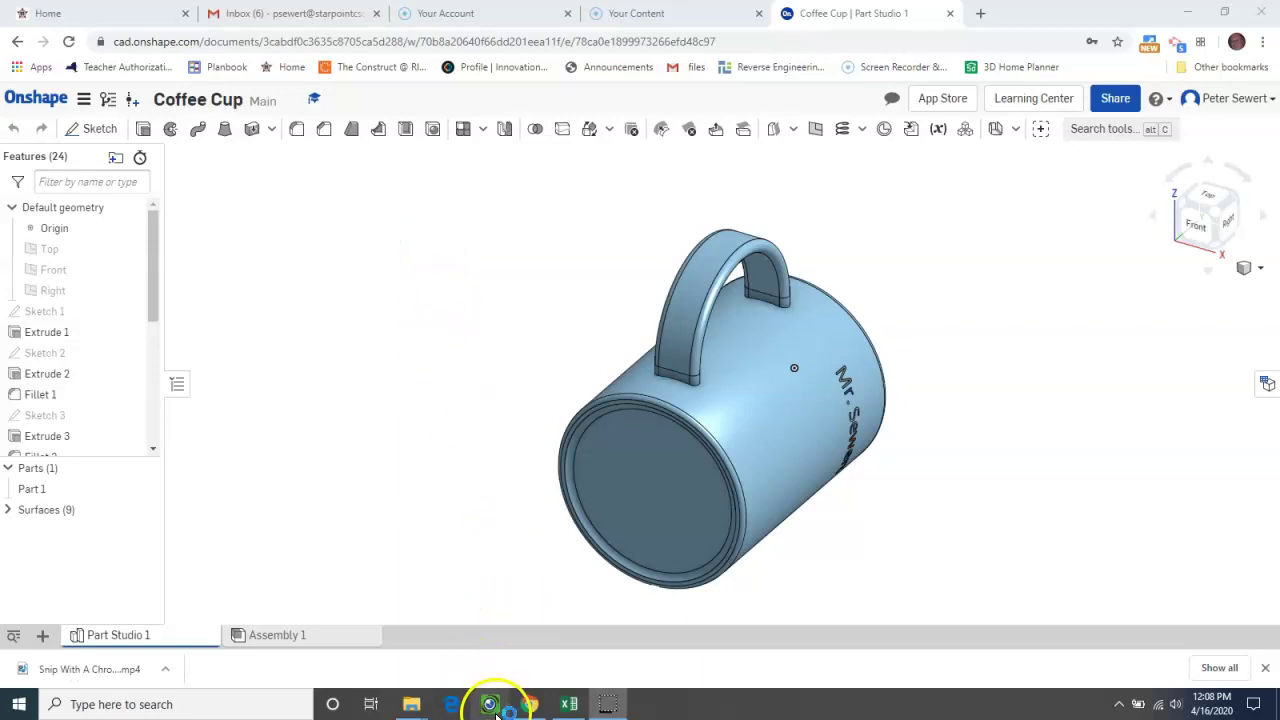
# - Bring up the live webcam view, then return to the Onshape mug model
pyautogui.click(490, 704)
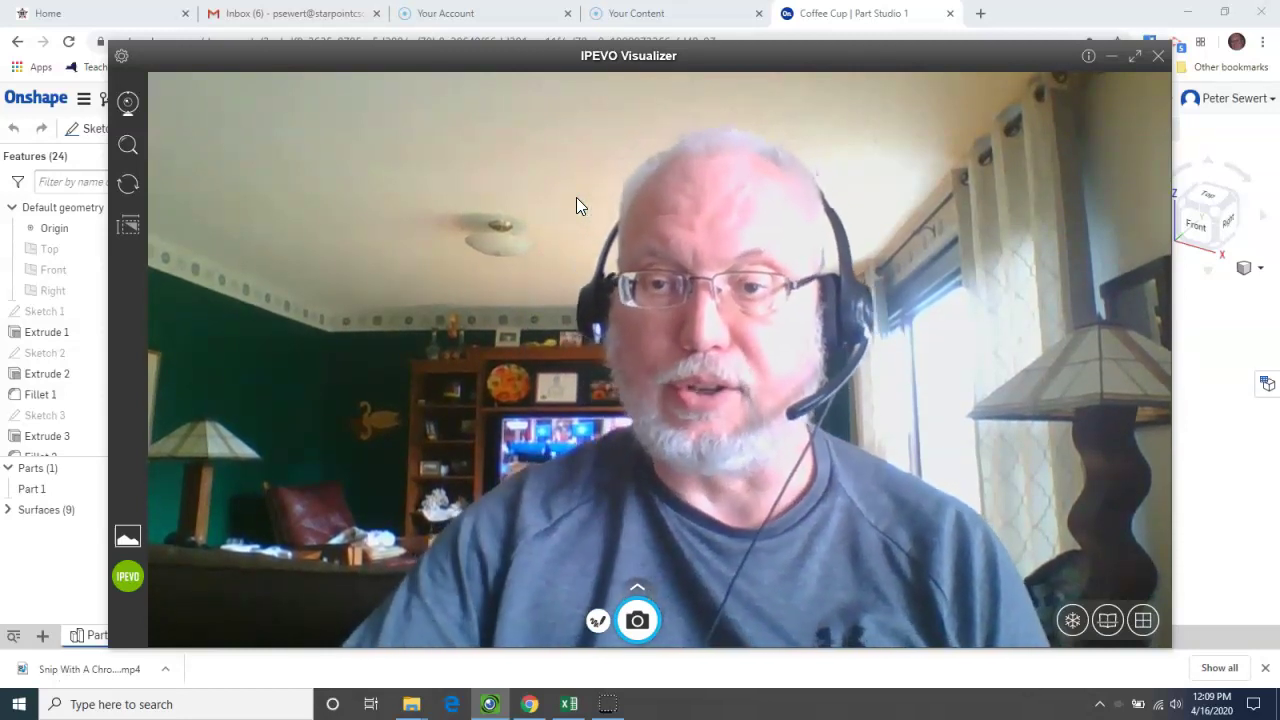
pyautogui.click(728, 190)
pyautogui.click(1234, 380)
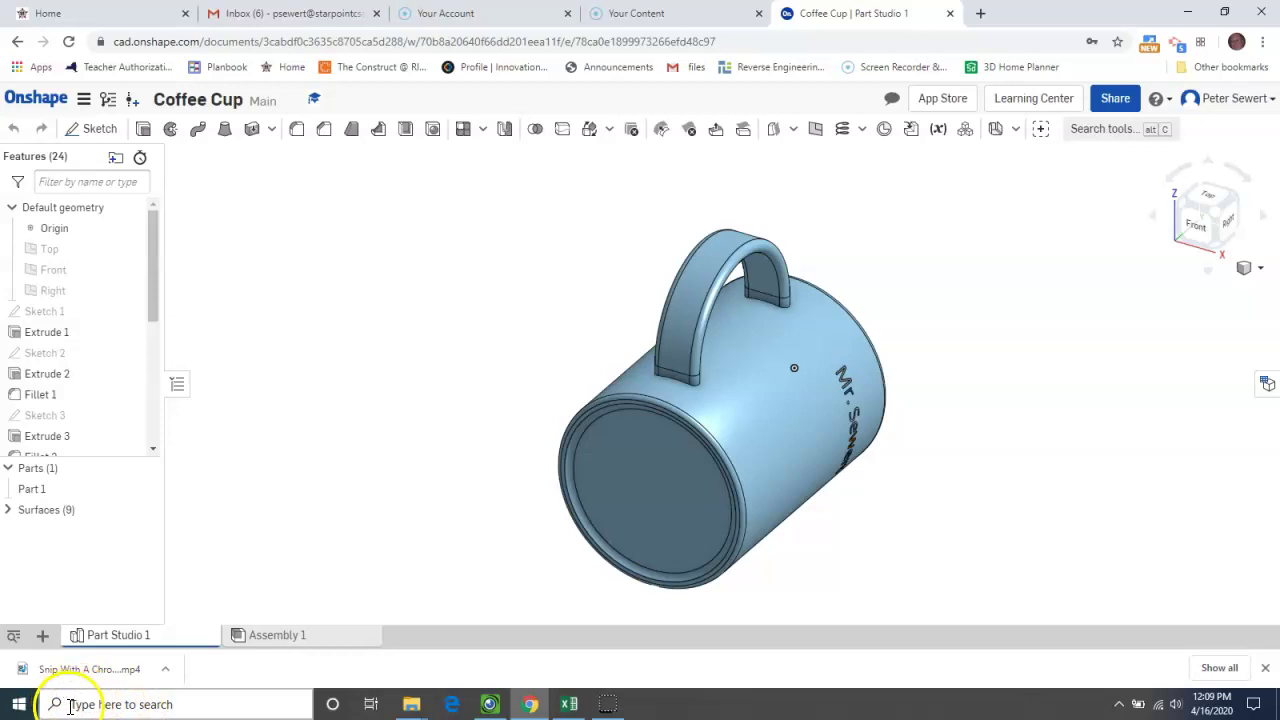
# - Launch the Snipping Tool through a Windows search for 'snip'
pyautogui.click(163, 705)
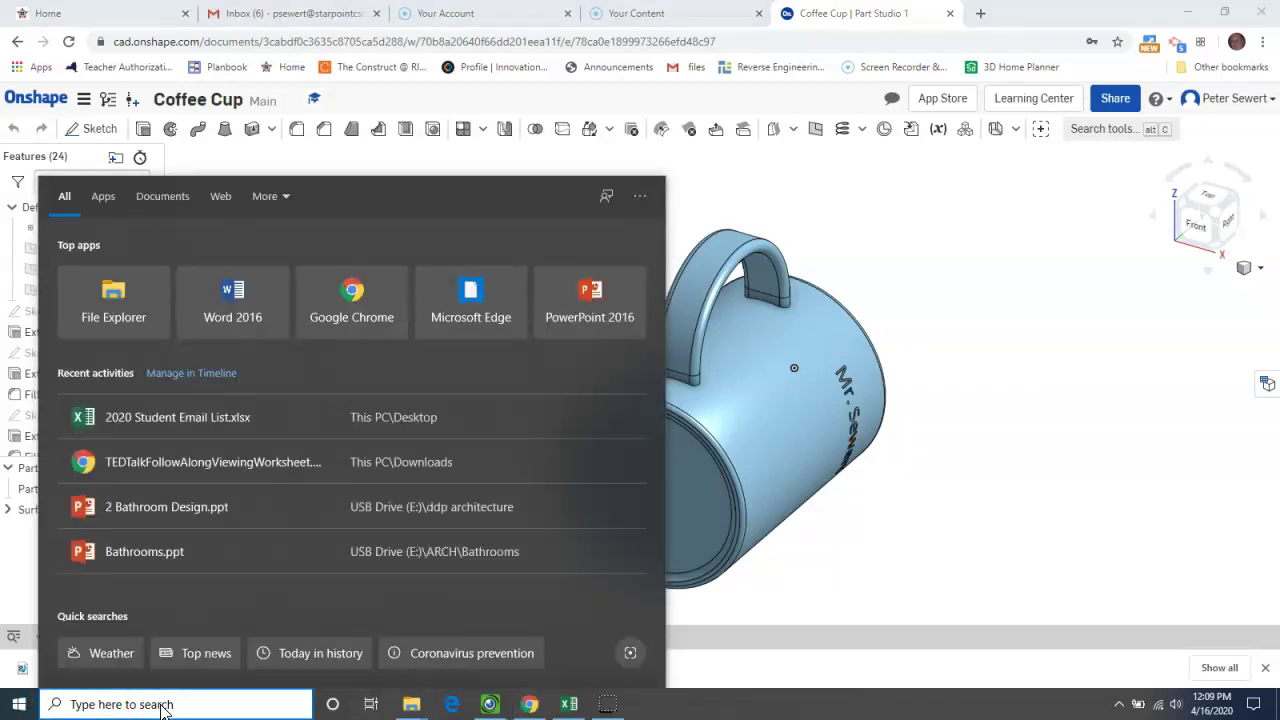
pyautogui.write('snip')
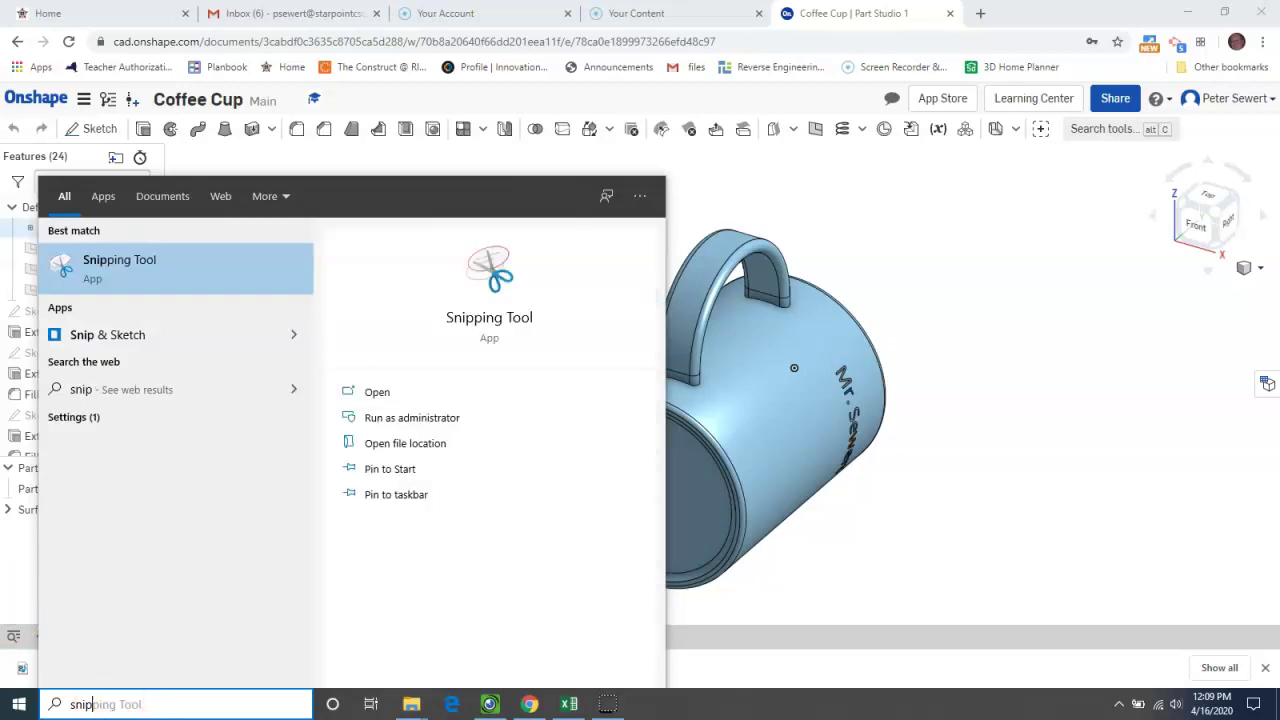
pyautogui.click(97, 268)
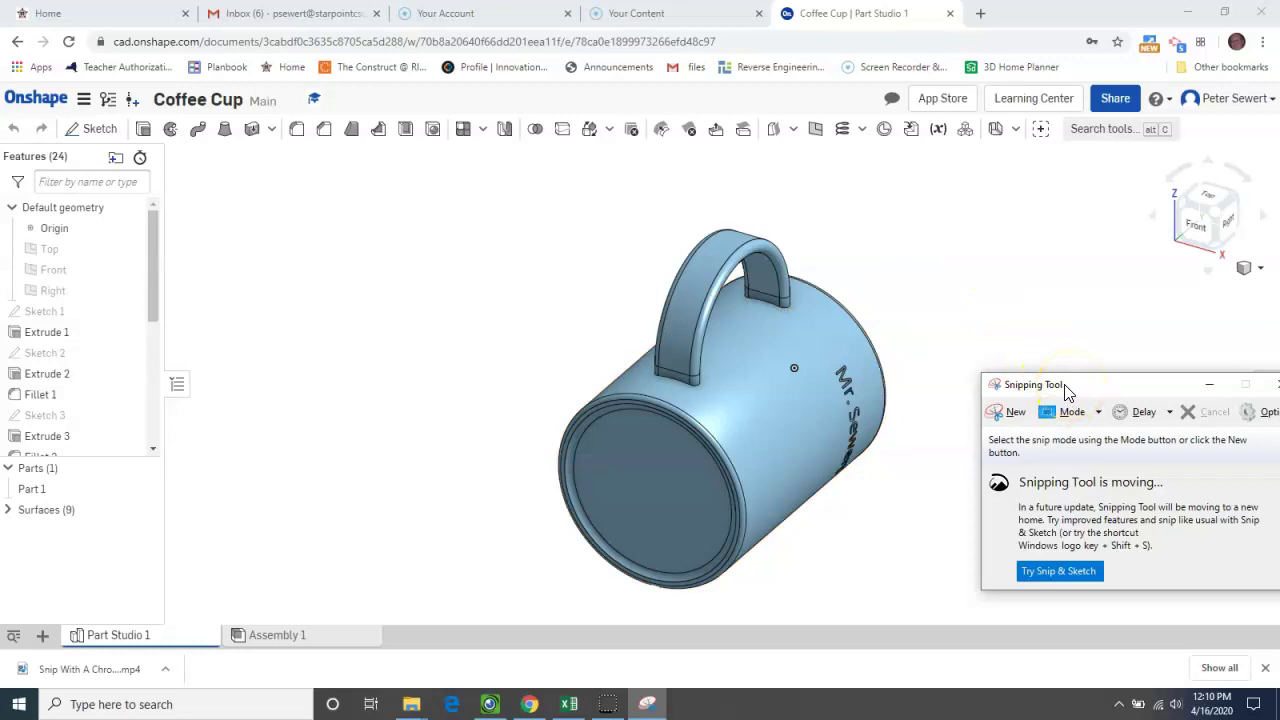
# - Capture a new rectangular snip framing the whole coffee mug, including the handle and lettering
pyautogui.click(1018, 387)
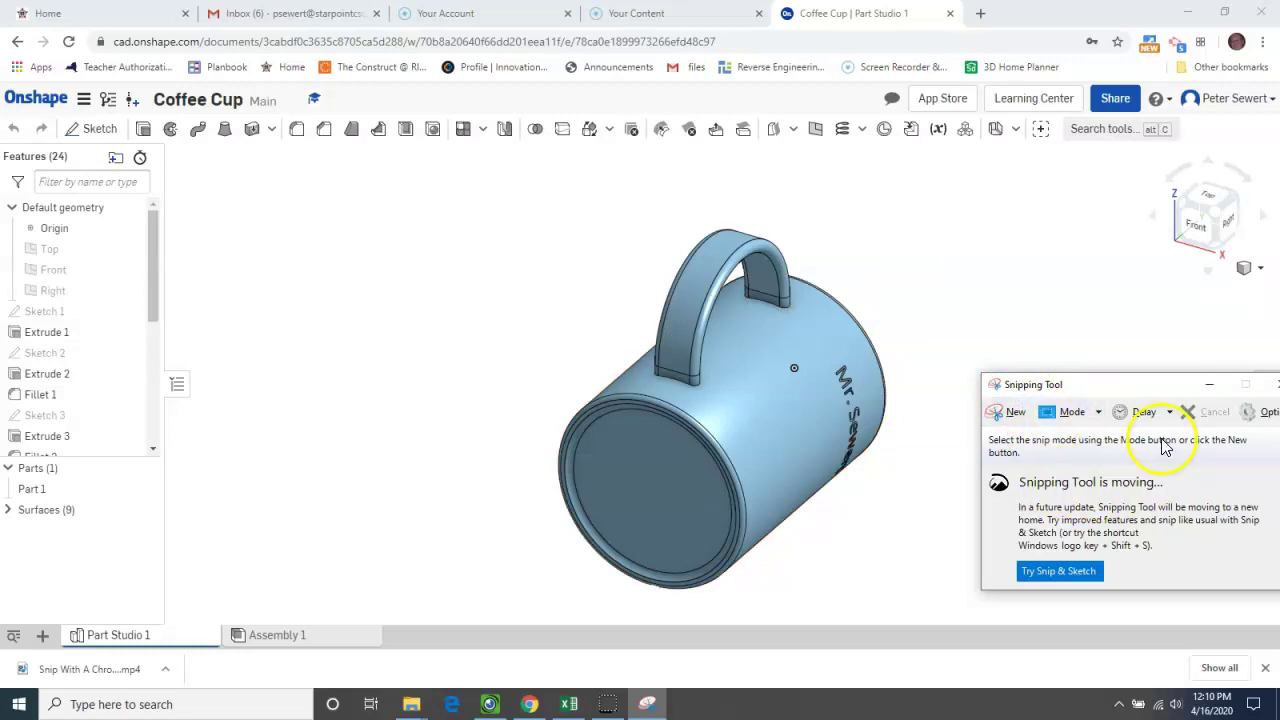
pyautogui.click(998, 420)
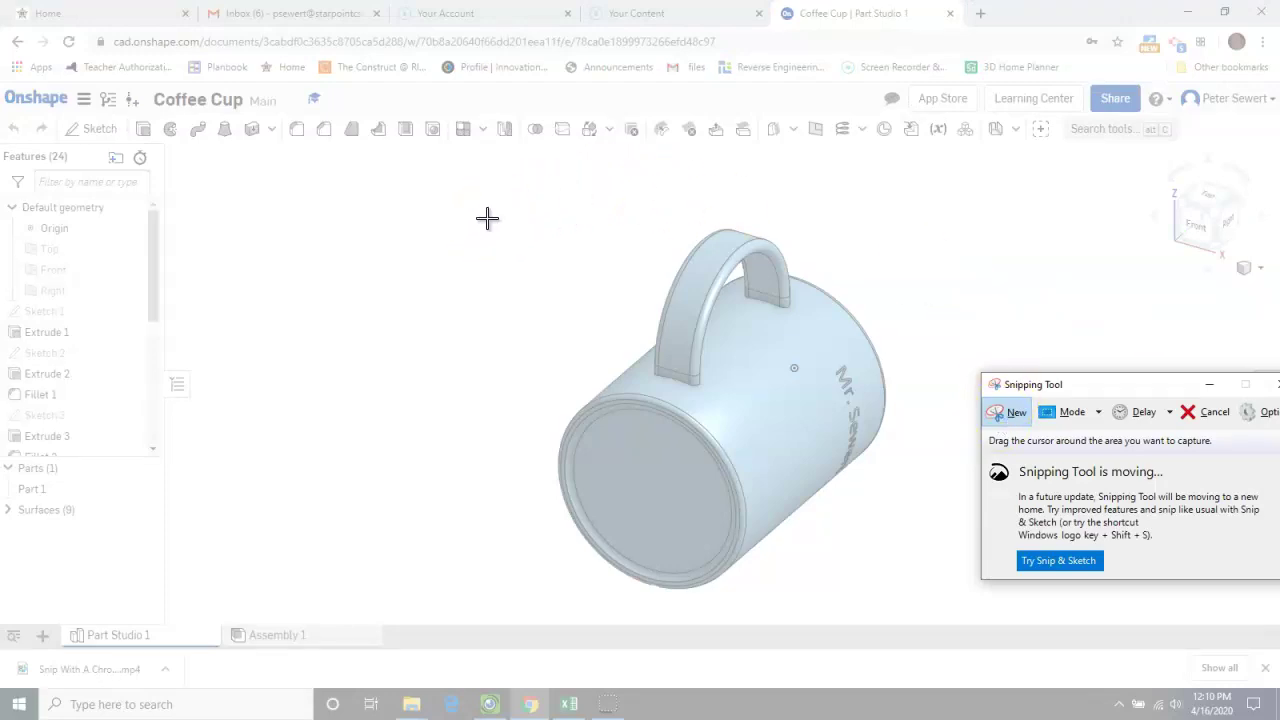
pyautogui.moveTo(487, 218); pyautogui.dragTo(495, 218)
pyautogui.moveTo(504, 210); pyautogui.dragTo(934, 610)
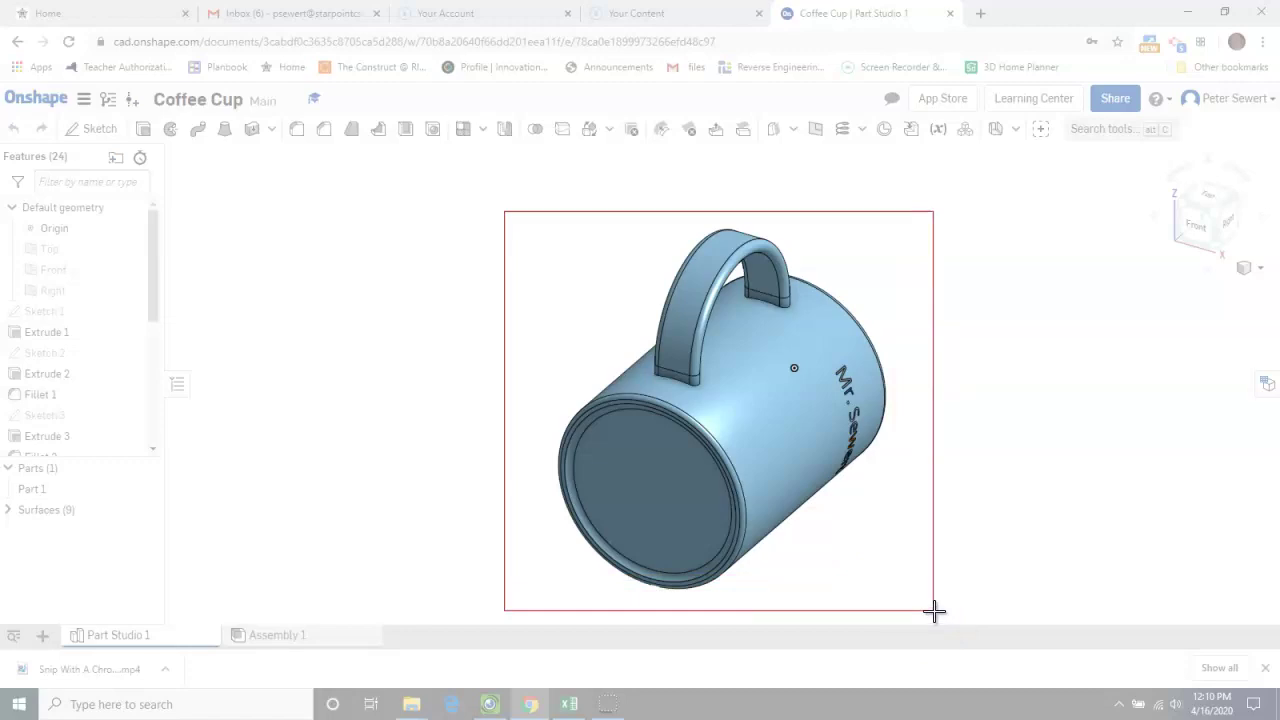
pyautogui.moveTo(934, 610); pyautogui.dragTo(934, 610)
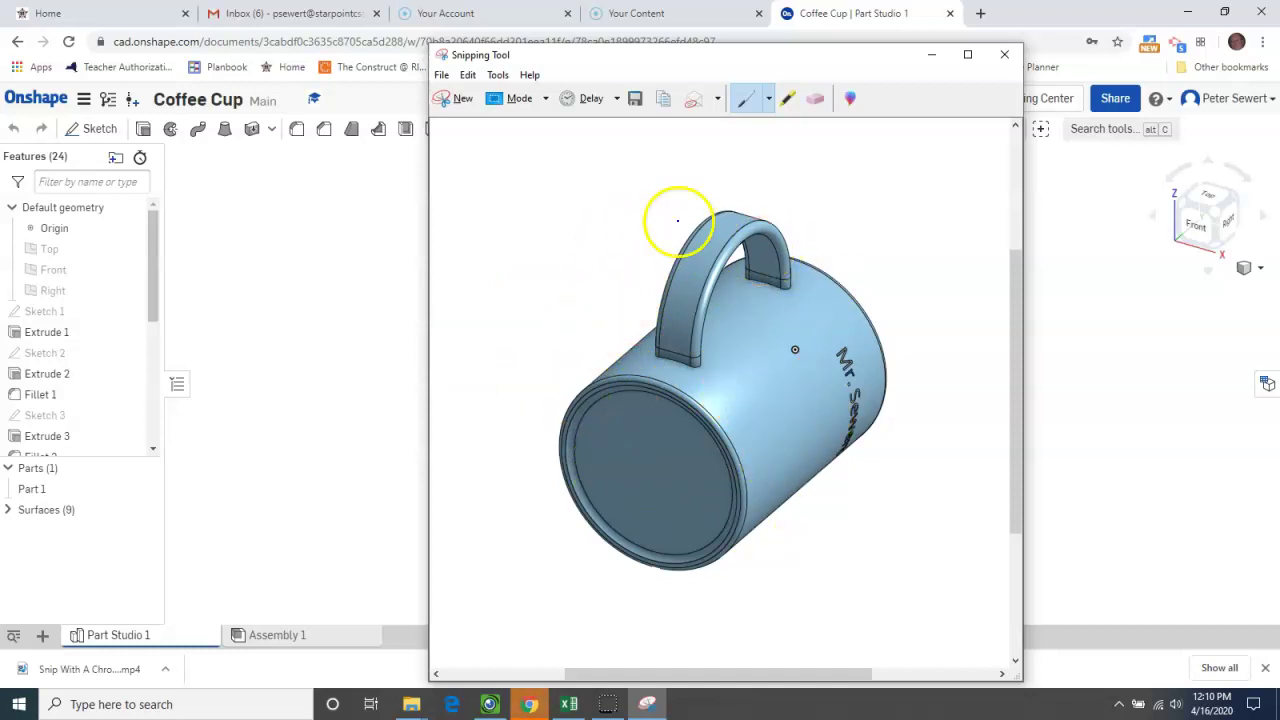
# - Look over the snip's File menu without choosing anything, then bring Chrome back to front
pyautogui.click(442, 76)
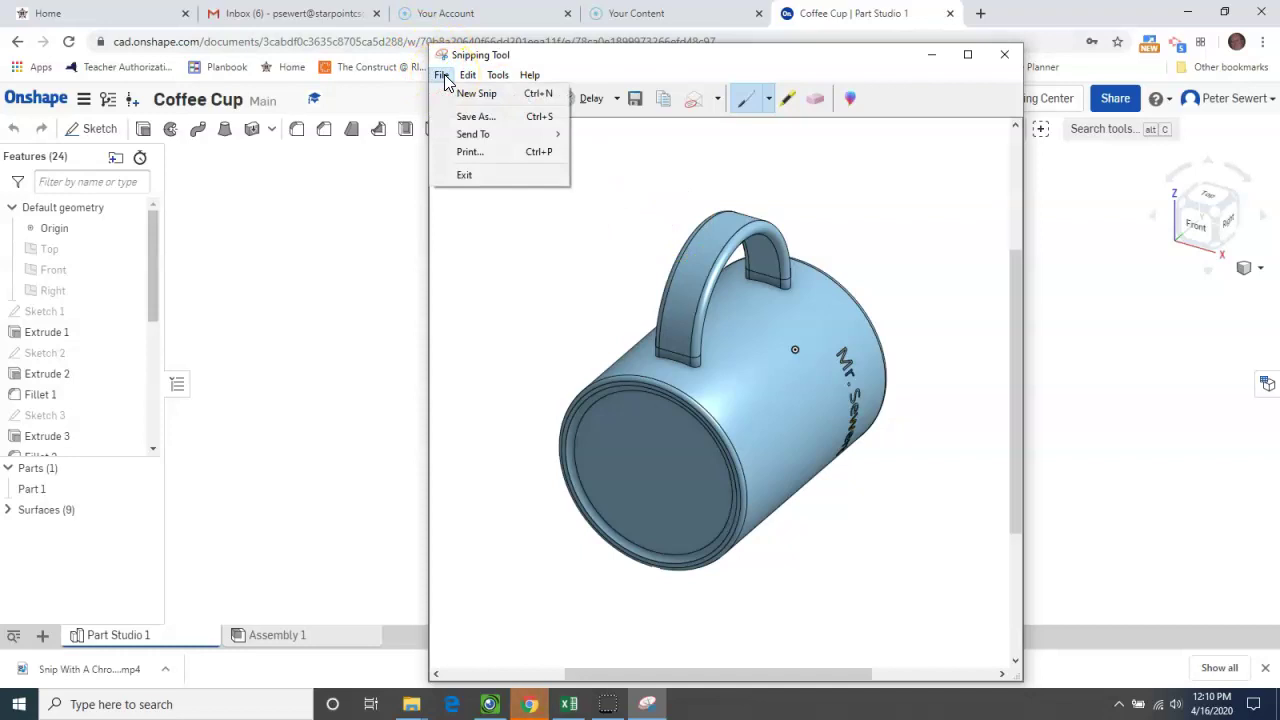
pyautogui.click(690, 74)
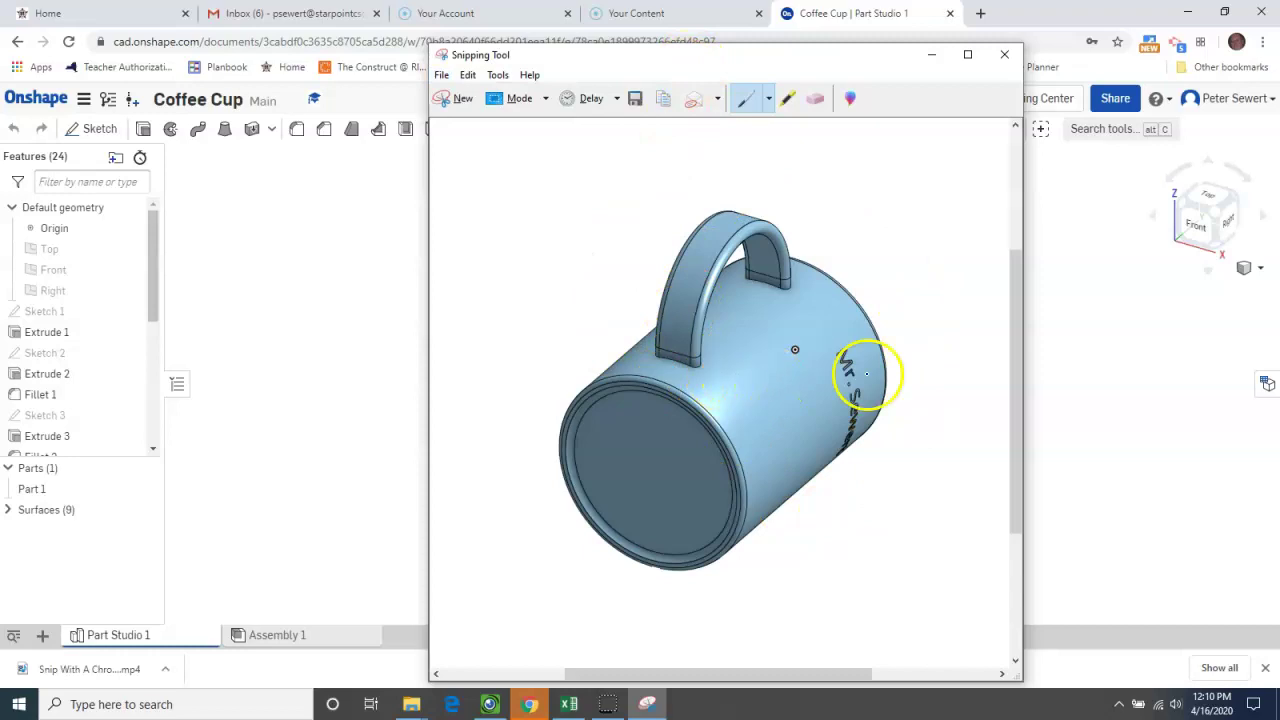
pyautogui.click(1133, 425)
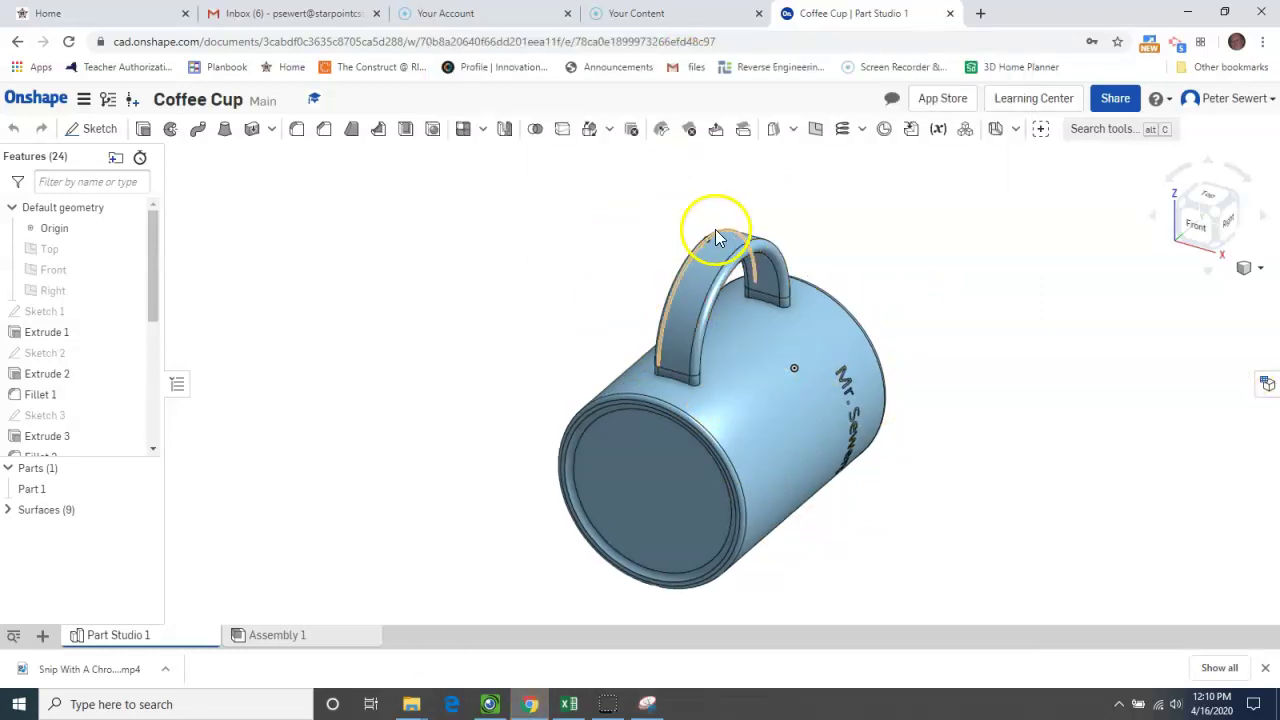
# - Open Google Classroom in a new Chrome tab to show the CEA, CIM and DDP classes
pyautogui.click(979, 14)
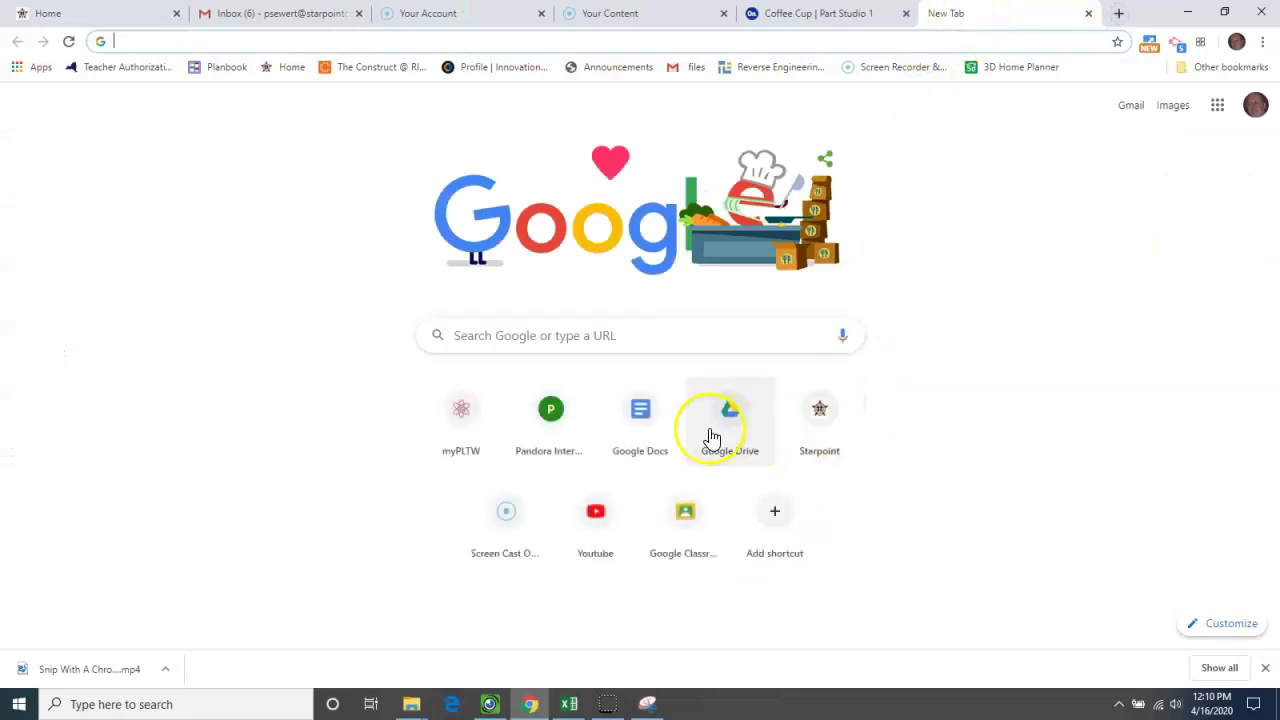
pyautogui.click(695, 517)
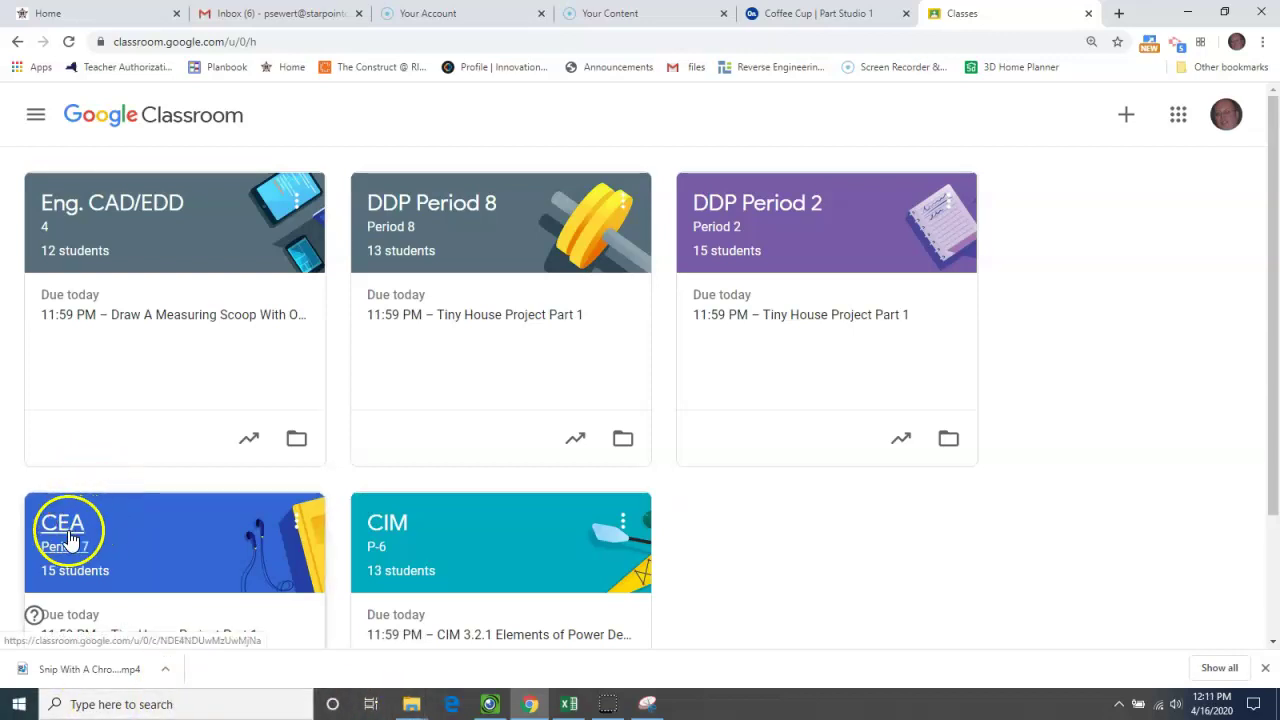
# - Open the Coffee Mug Doc attached to the Eng. CAD/EDD 'Coffee Mug With Onshape' assignment
pyautogui.click(90, 205)
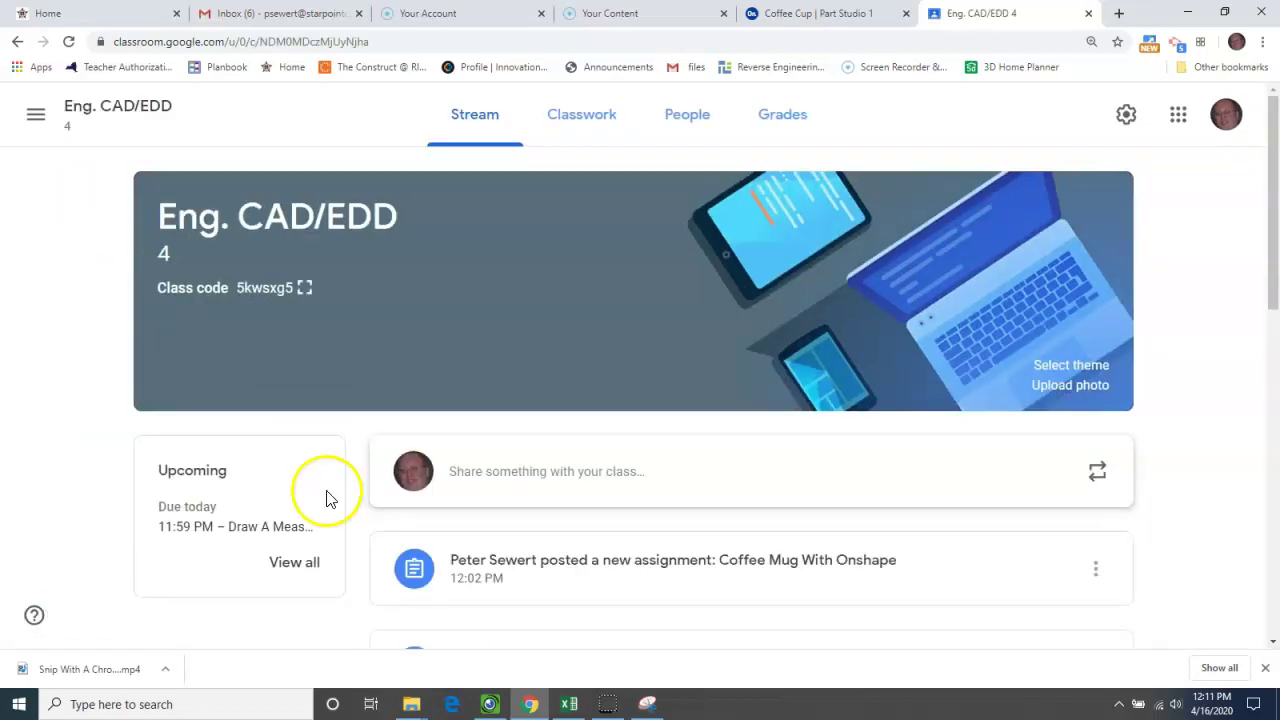
pyautogui.click(665, 566)
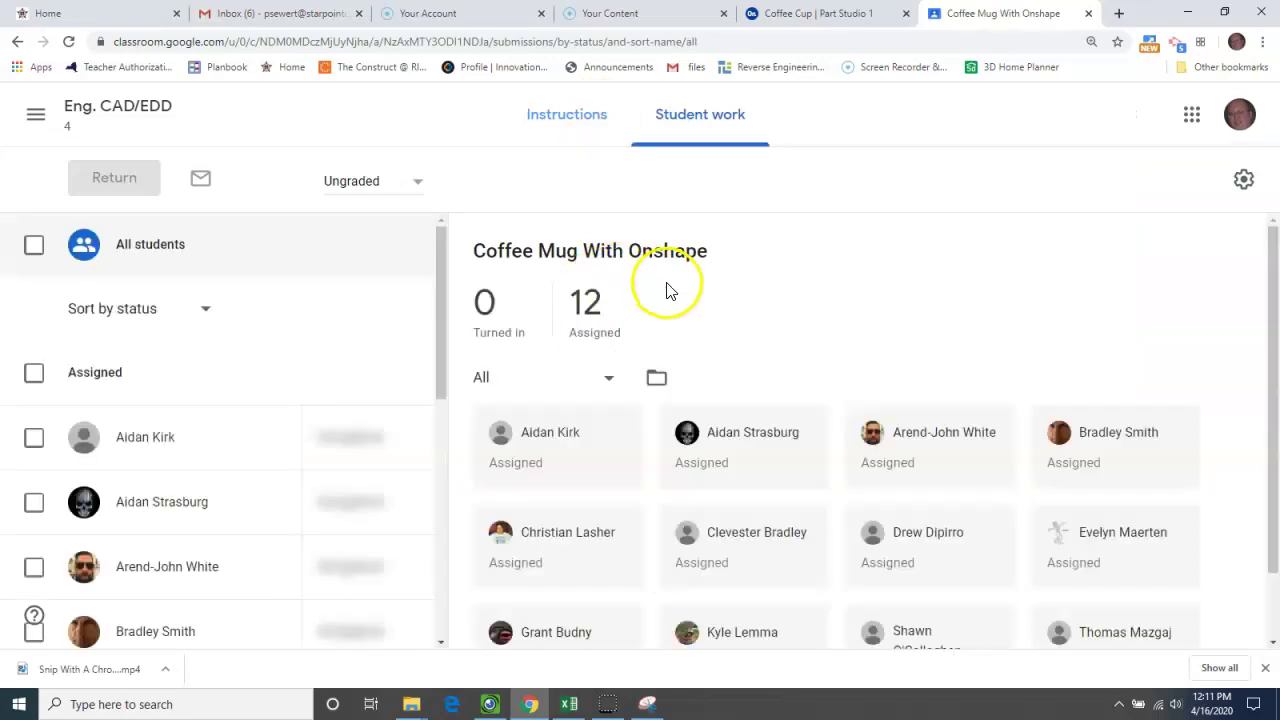
pyautogui.click(540, 128)
pyautogui.scroll(-1, 550, 349)
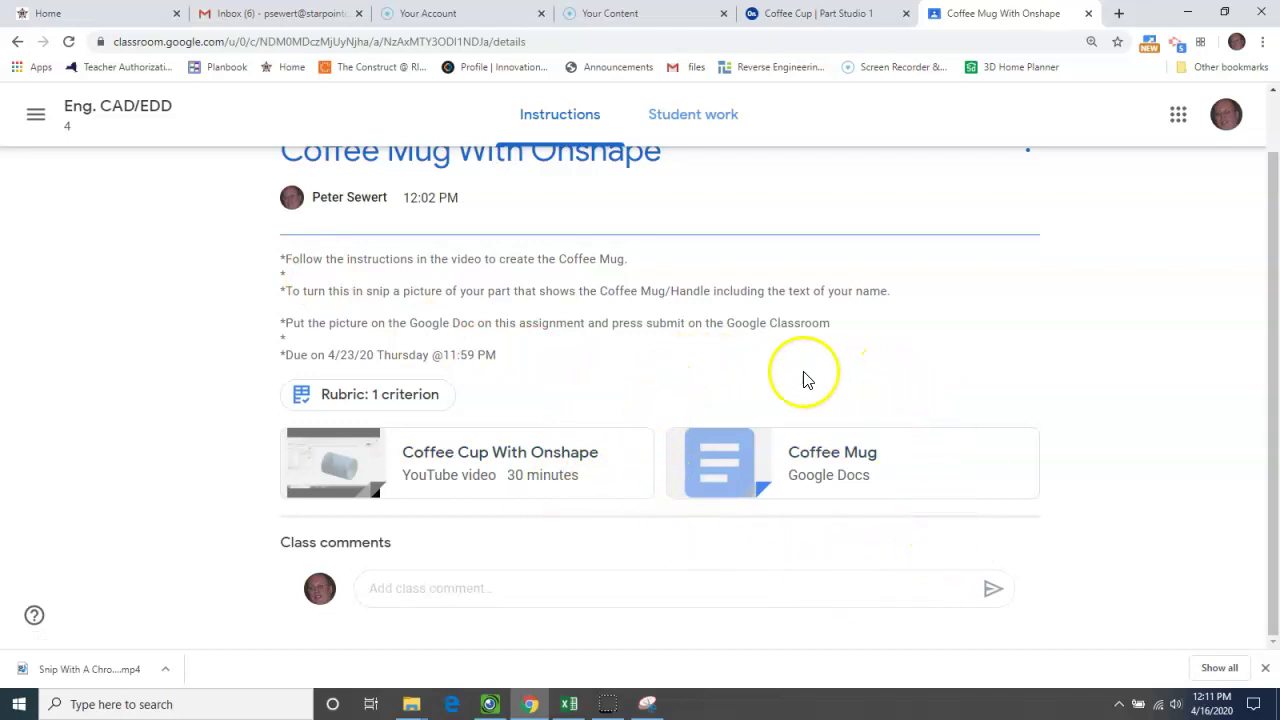
pyautogui.click(716, 470)
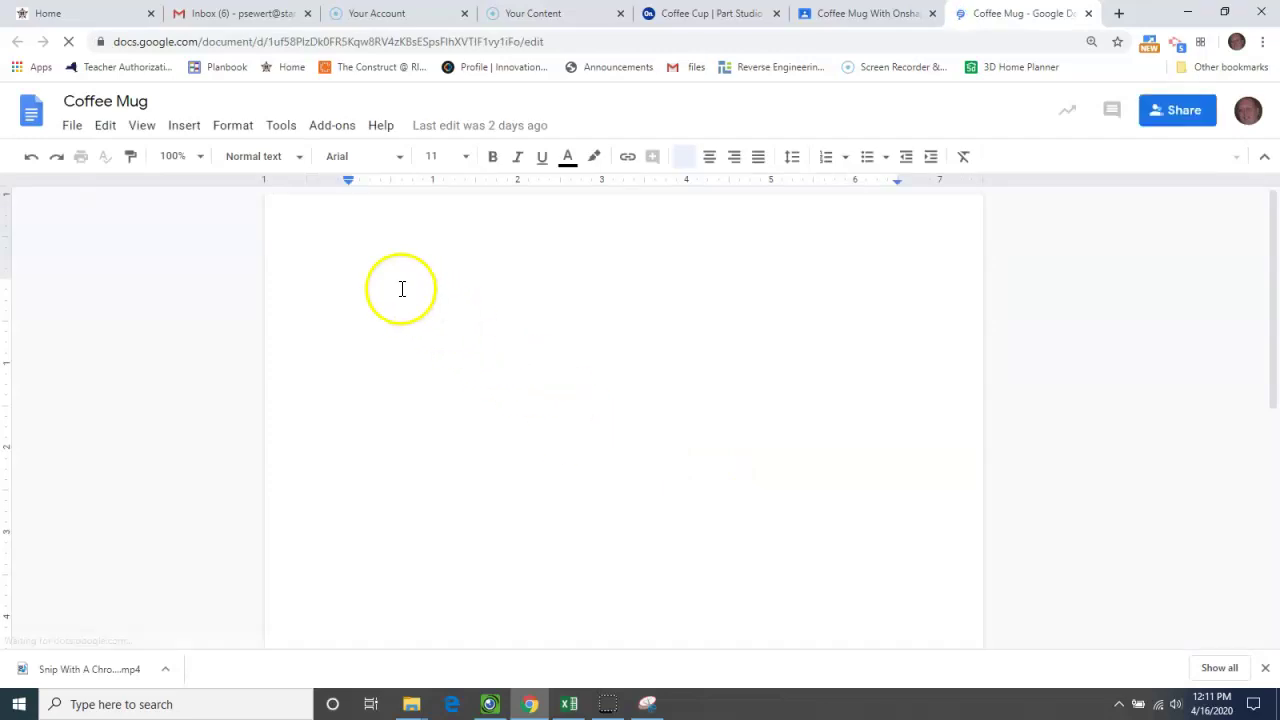
# - Paste the snipped coffee mug image onto the blank Coffee Mug document page
pyautogui.rightClick(400, 297)
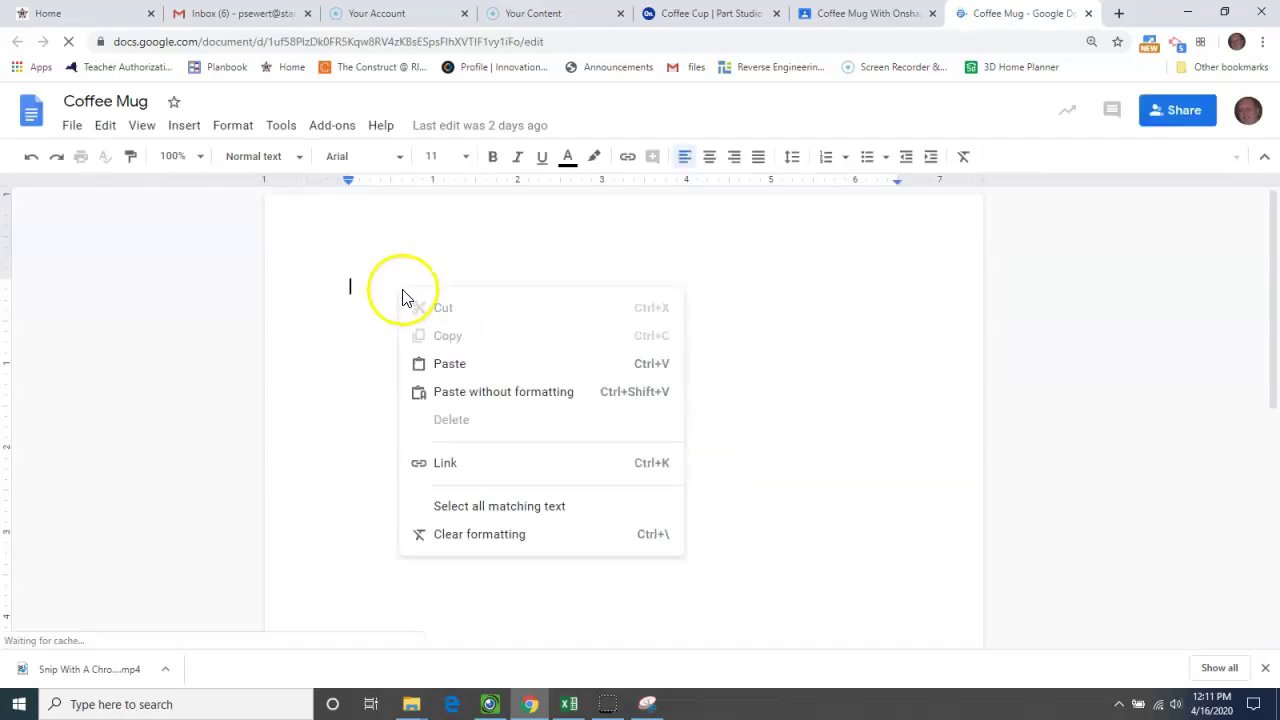
pyautogui.click(436, 364)
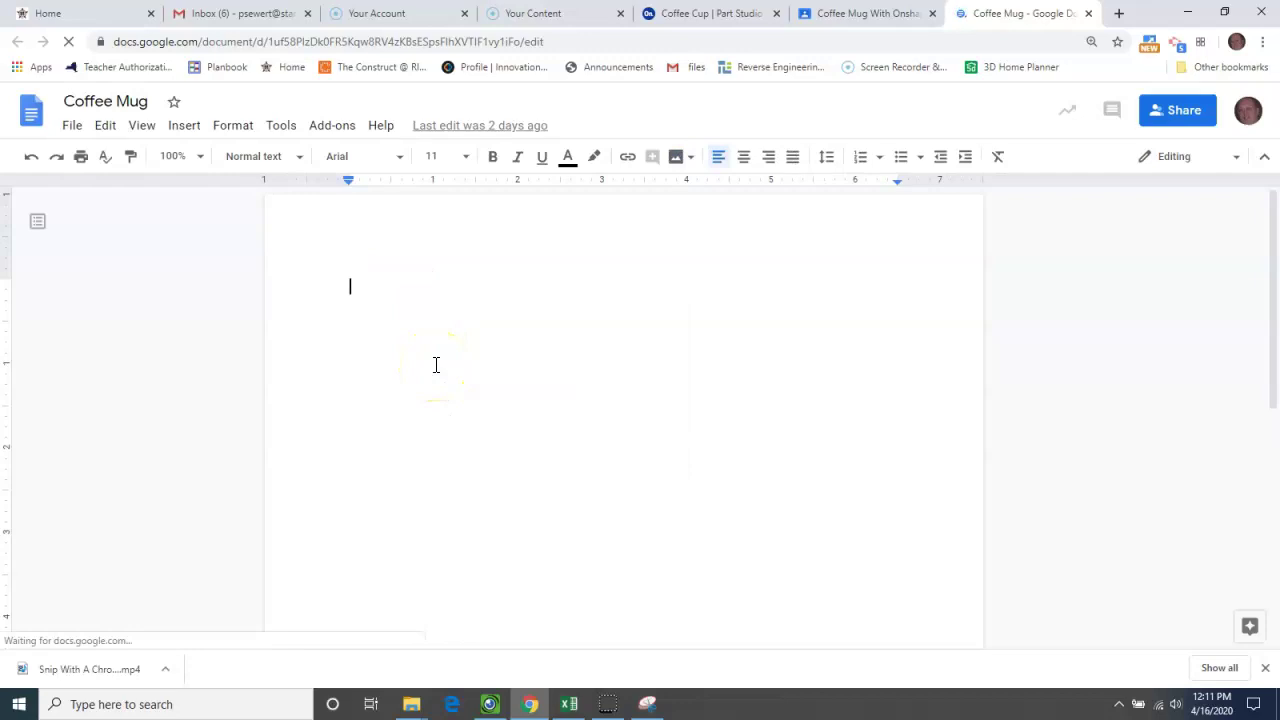